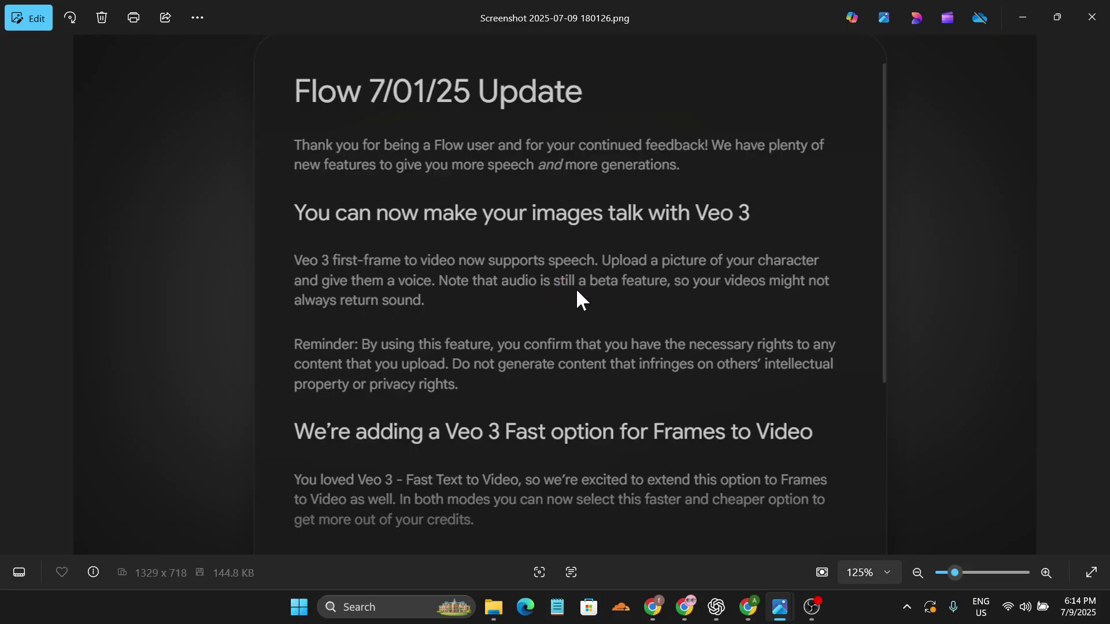
Step: After reading the Flow 7/01/25 update notes, switch to the Flow project with the two robot videos
key(alt+Tab)
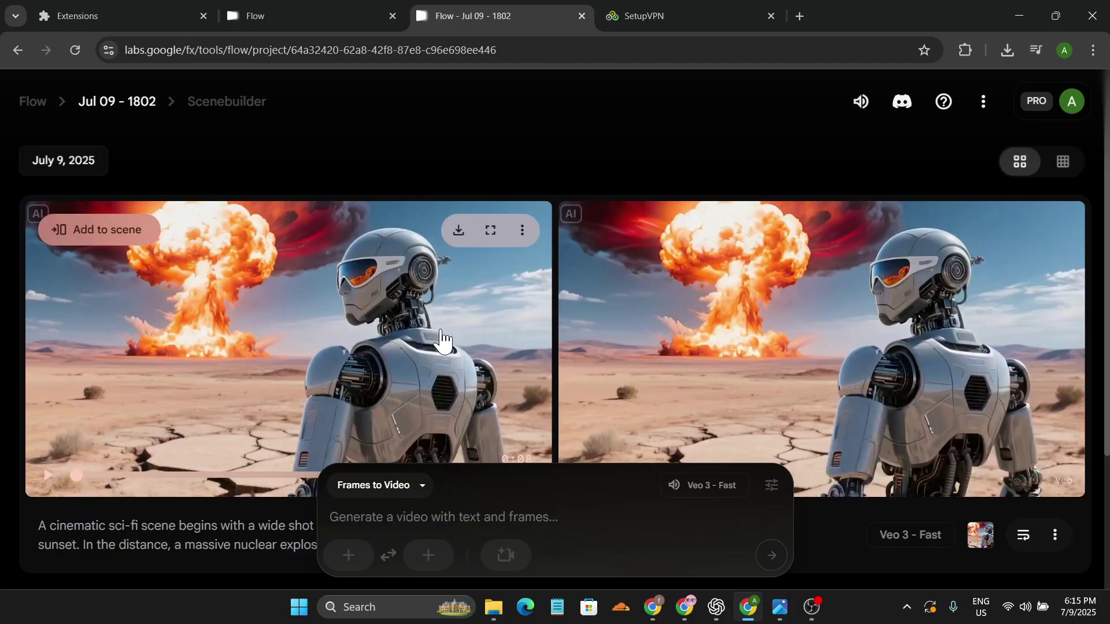
Step: Watch the left robot video in Jul 09 - 1802, then return to the Flow home page
scroll(483, 397, down, 3)
scroll(484, 396, up, 3)
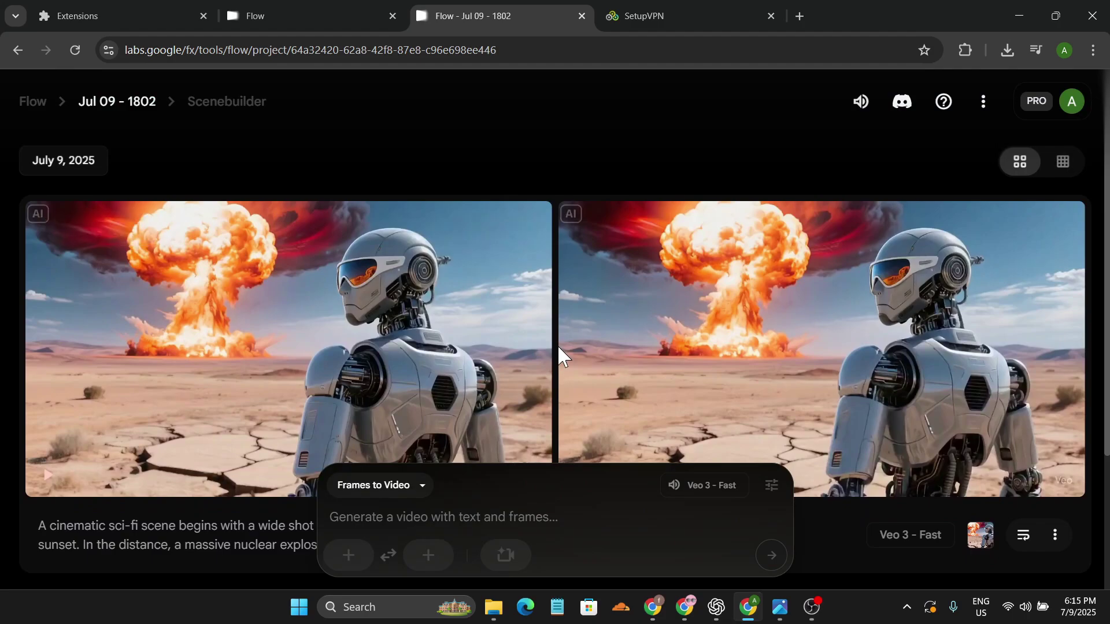
scroll(558, 344, down, 3)
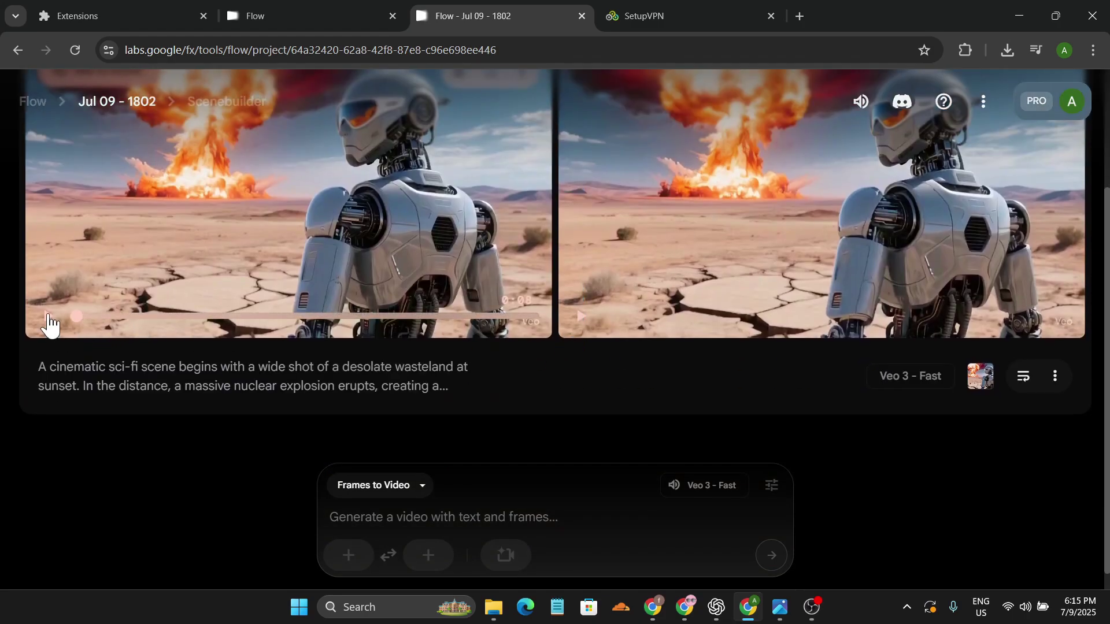
scroll(231, 405, up, 2)
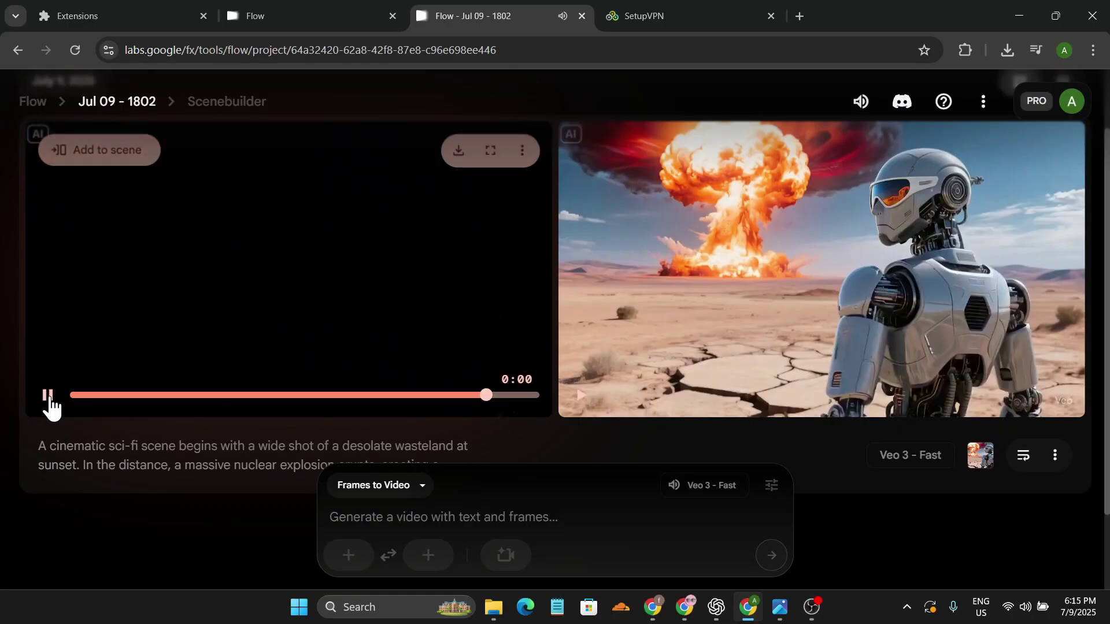
scroll(550, 411, up, 2)
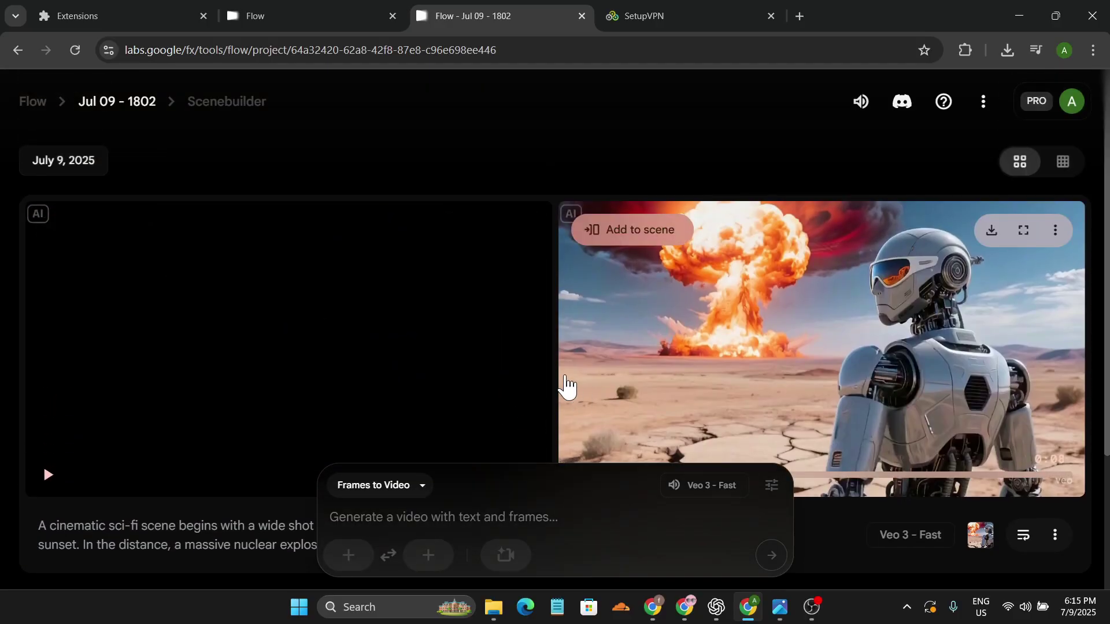
key(alt+Left)
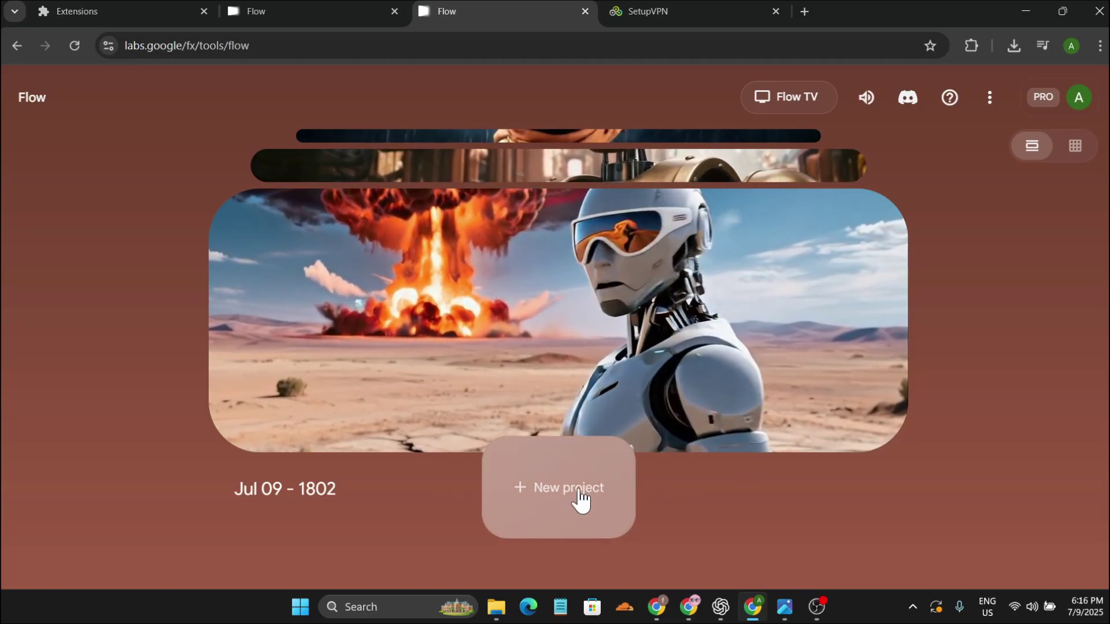
Step: Create a new Flow project and set its mode to Frames to Video
click(581, 500)
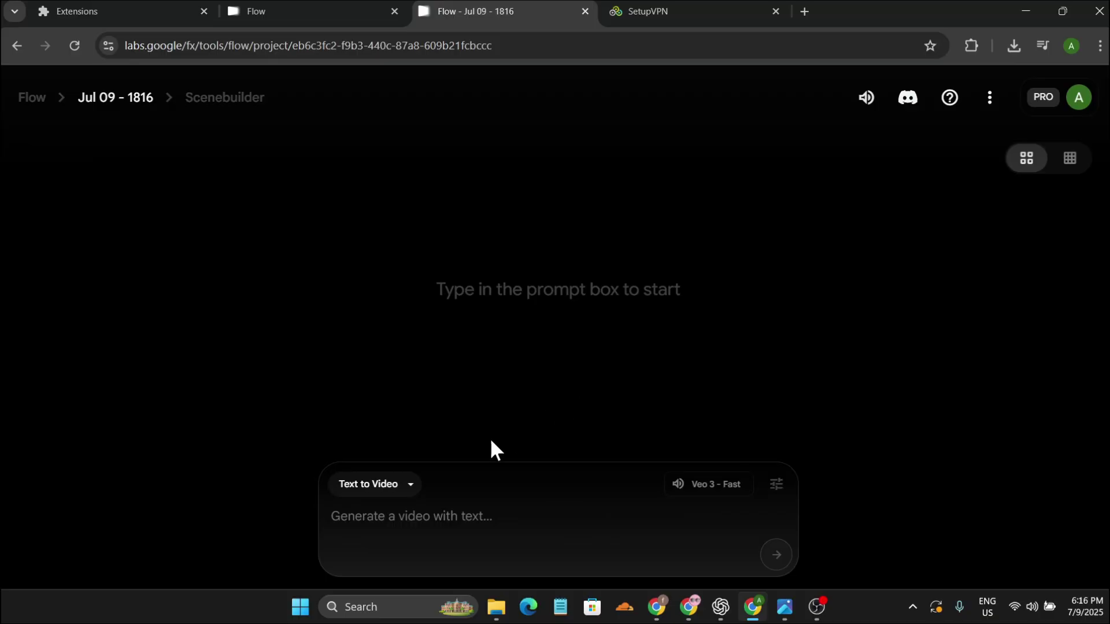
click(411, 484)
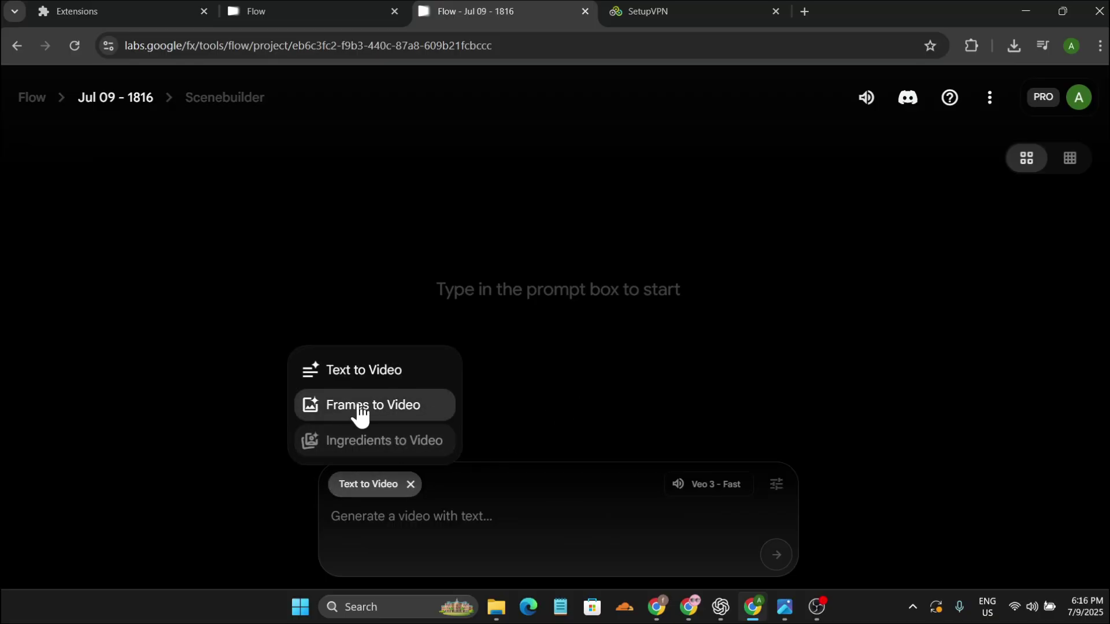
click(418, 408)
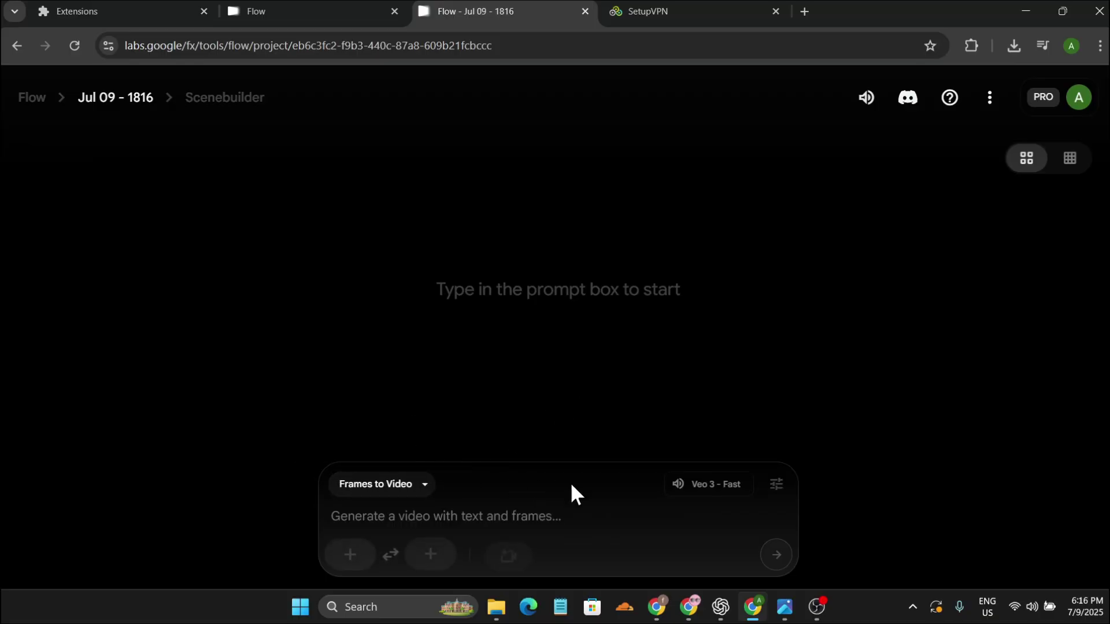
Step: In generation settings, choose the Veo 3 - Fast model with 2 outputs per prompt
click(776, 489)
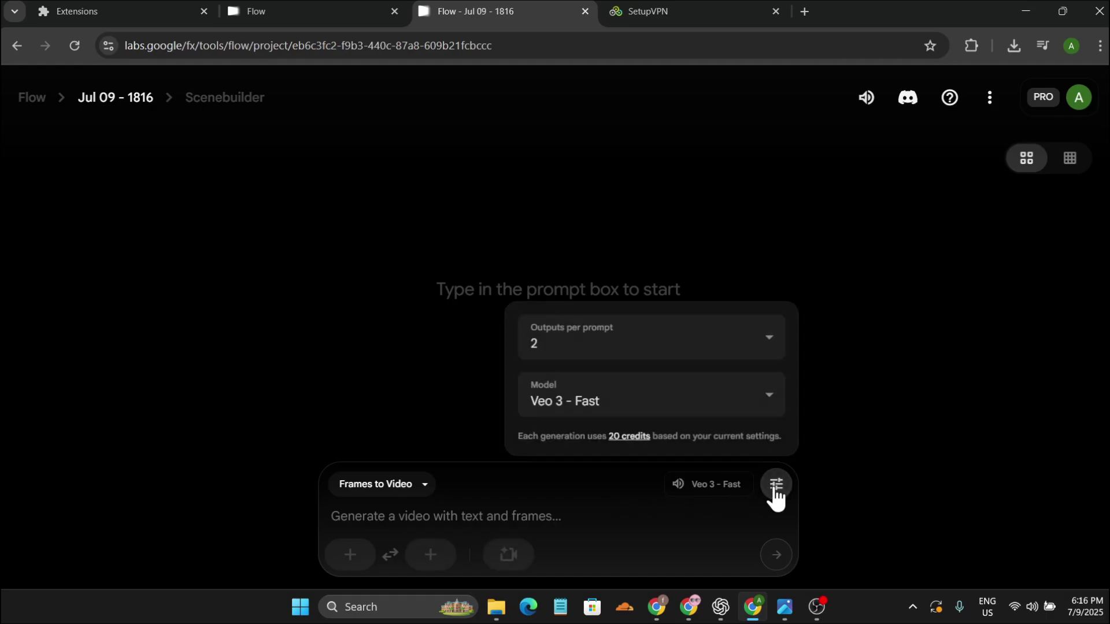
click(679, 411)
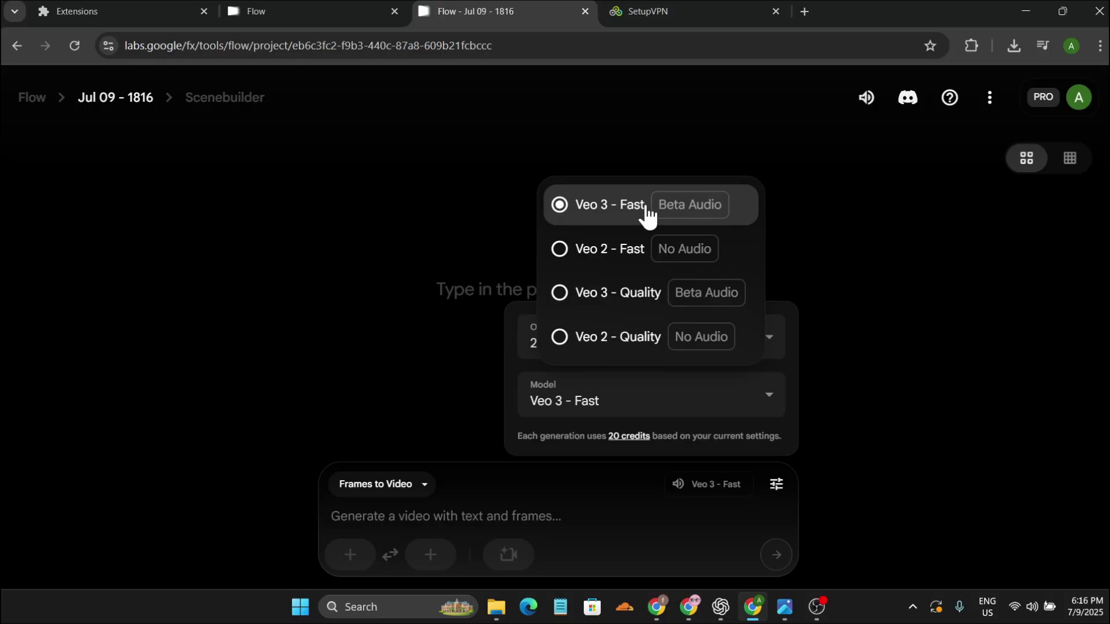
click(559, 306)
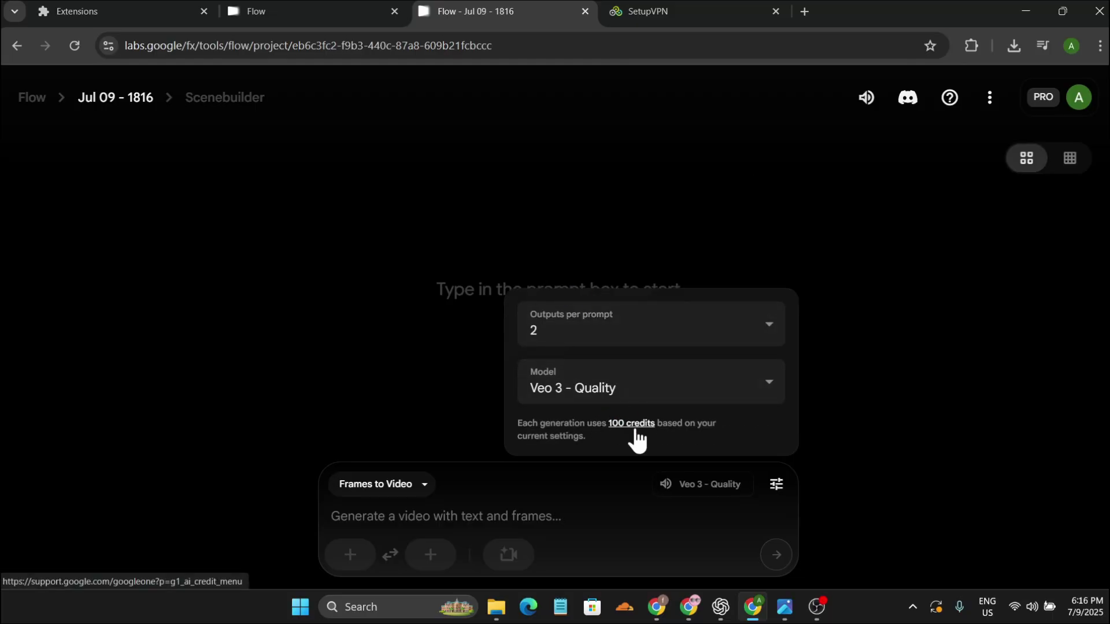
click(681, 324)
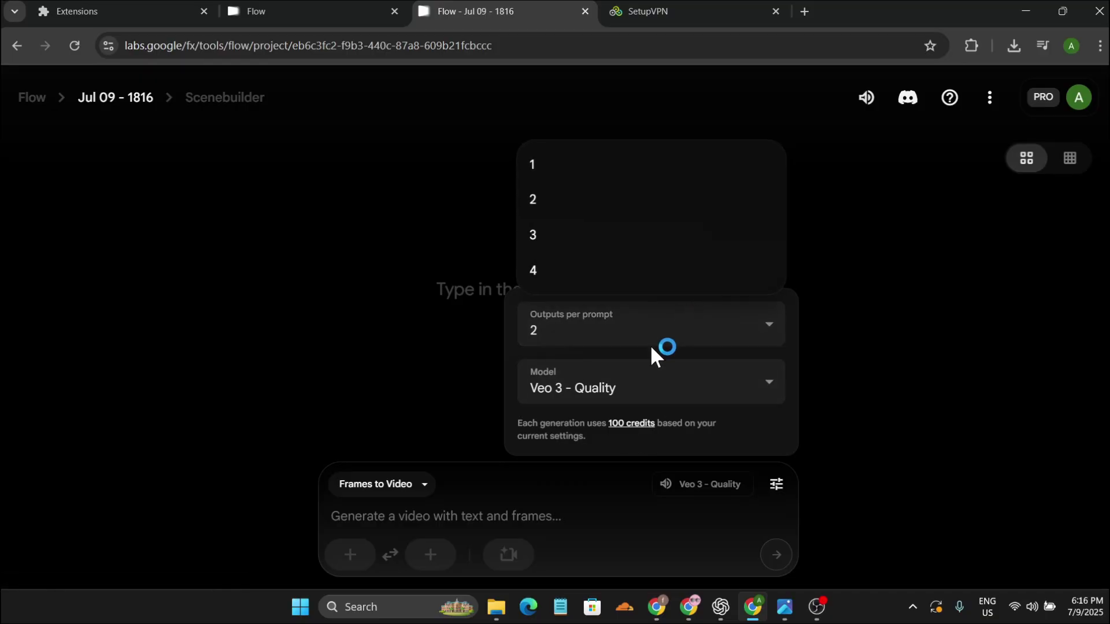
click(772, 383)
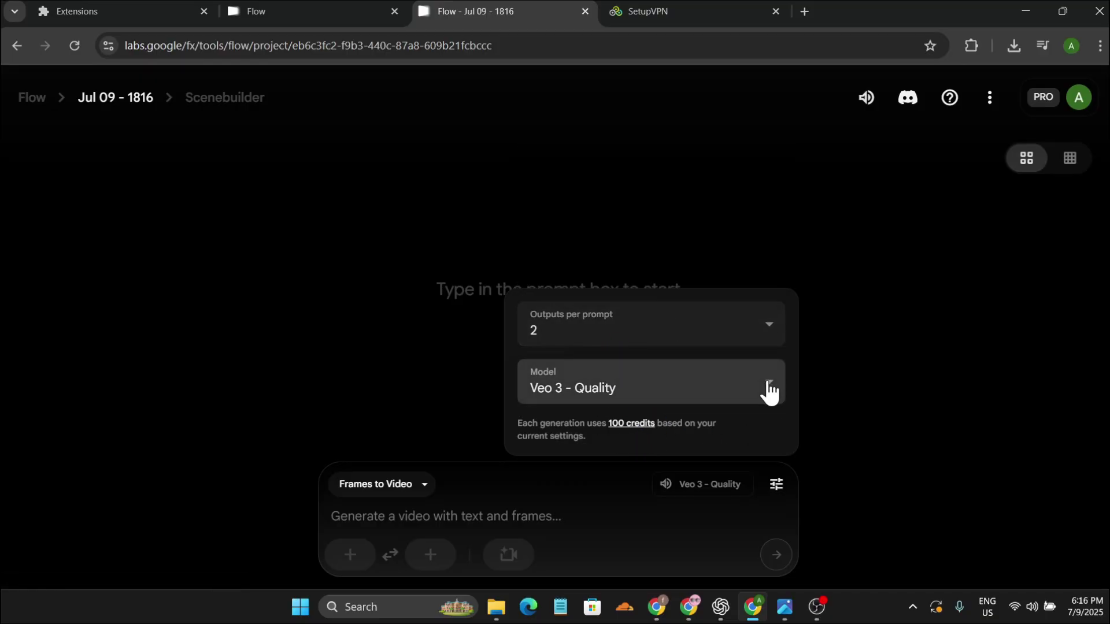
click(665, 389)
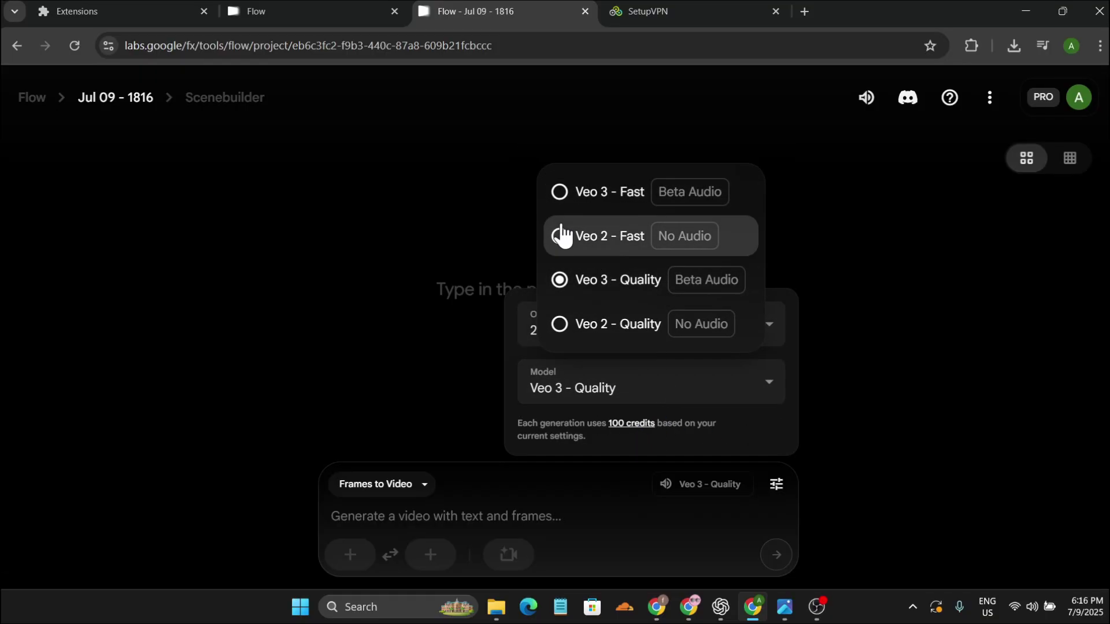
click(566, 199)
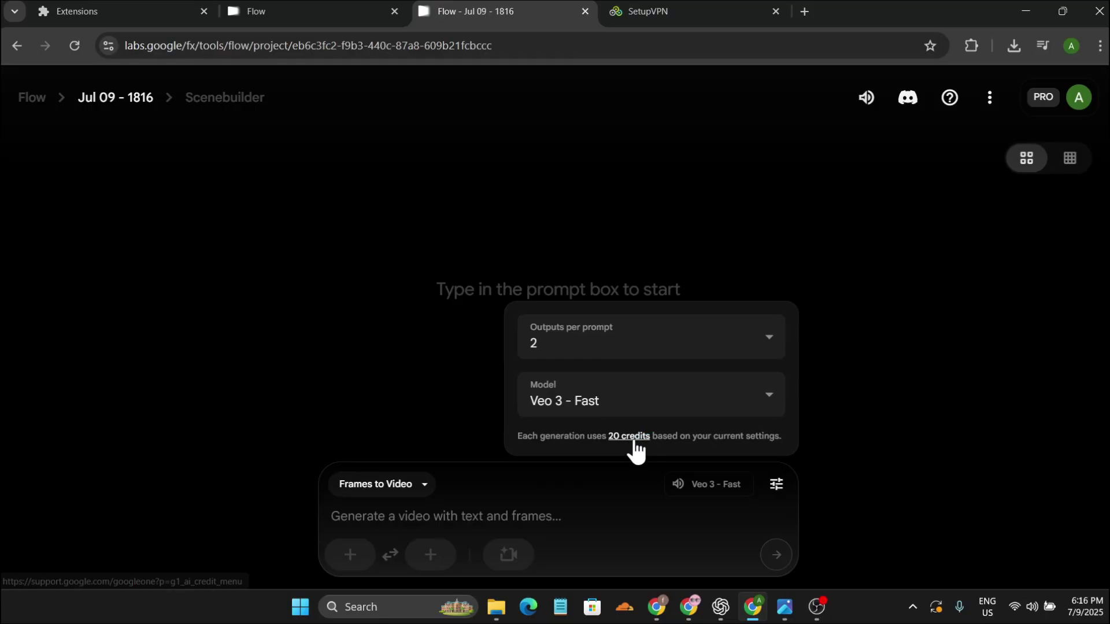
click(627, 341)
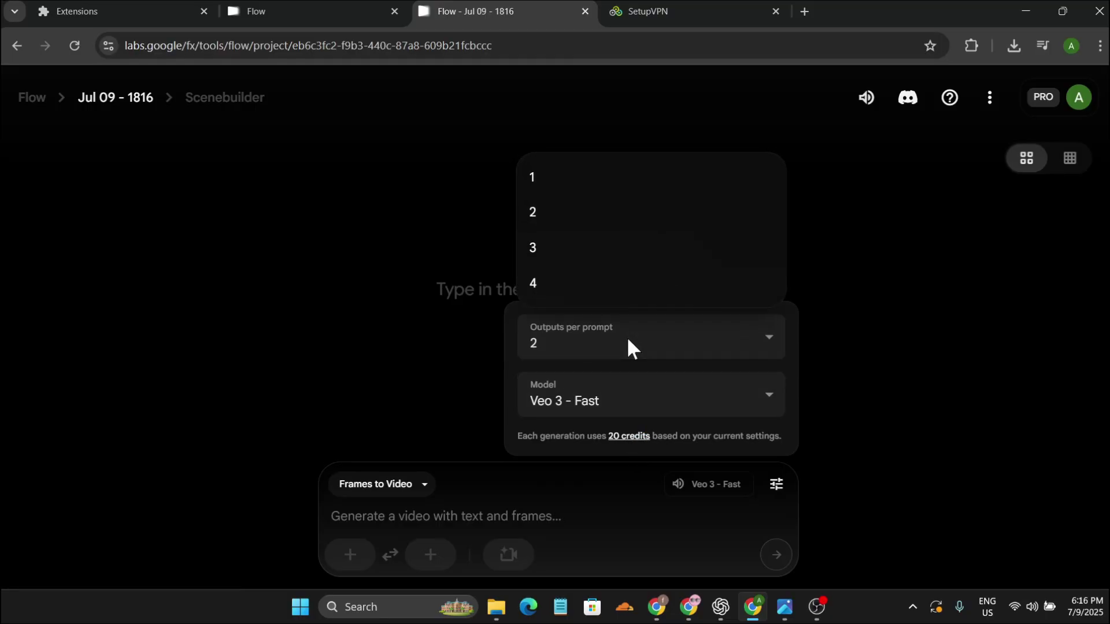
click(565, 222)
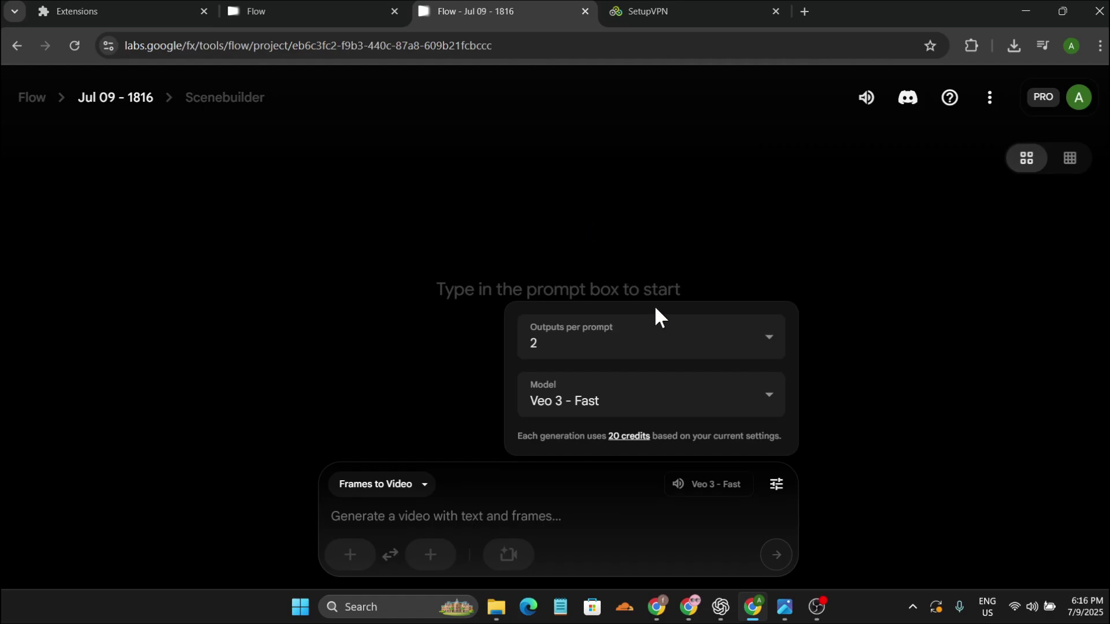
click(407, 382)
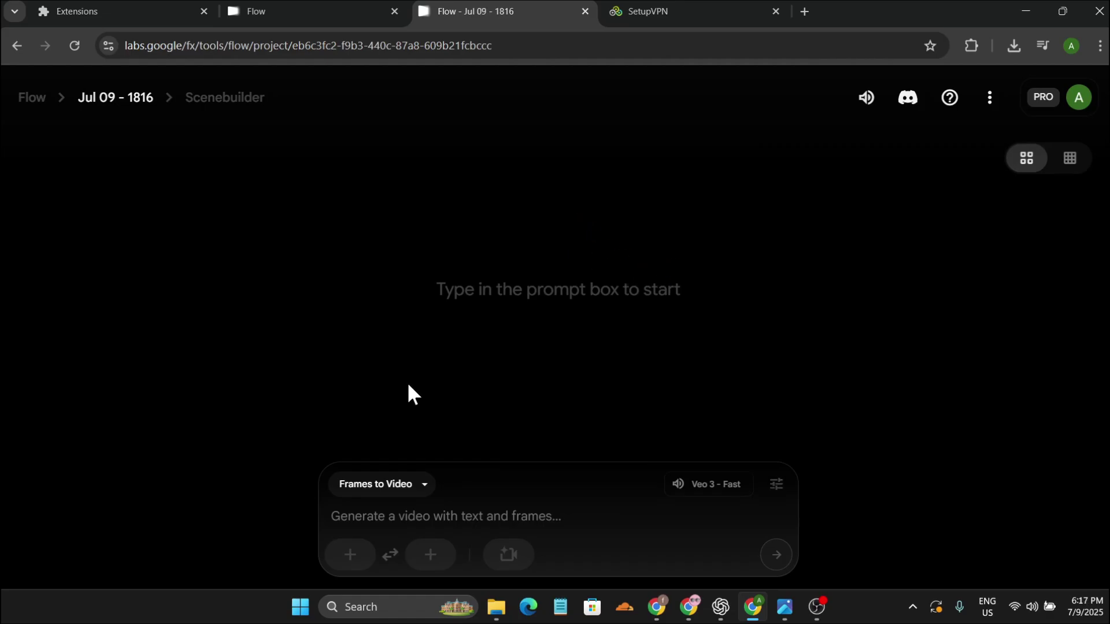
Step: Switch to Photos to view the dreamina cyberpunk car-chase JPEG
key(alt+Tab)
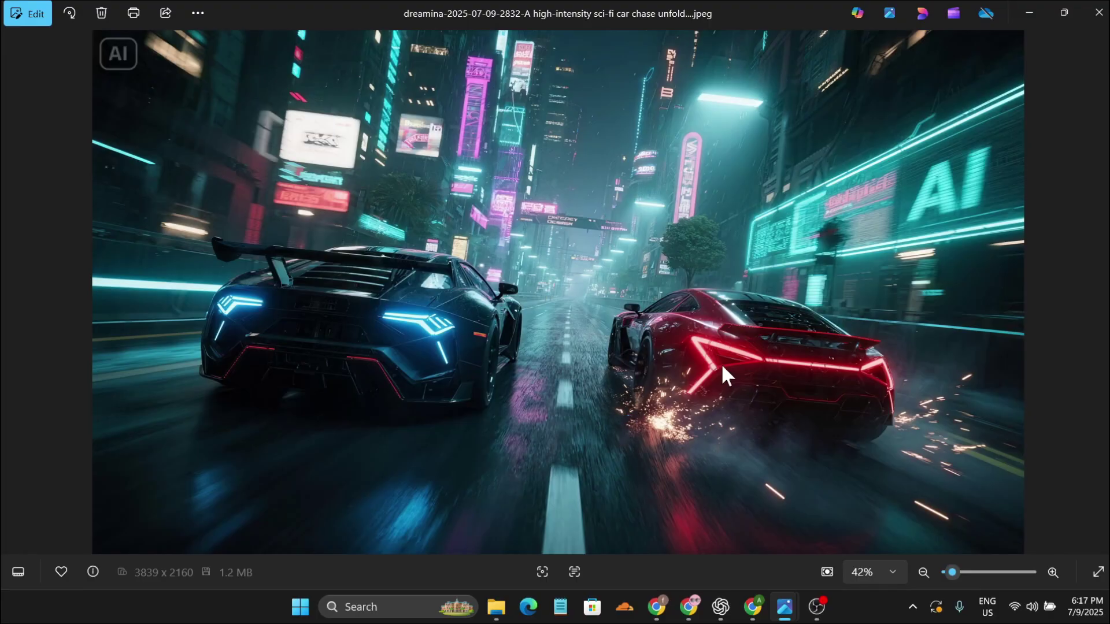
Step: Upload the first car-chase image from Downloads and save it uncropped as the starting frame
click(752, 607)
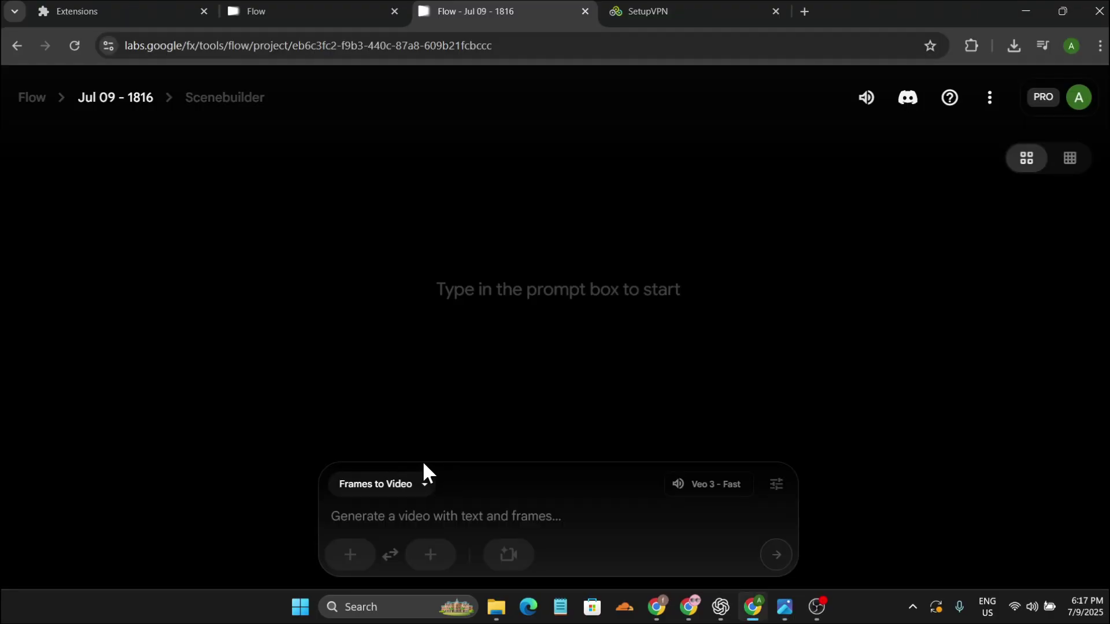
click(350, 557)
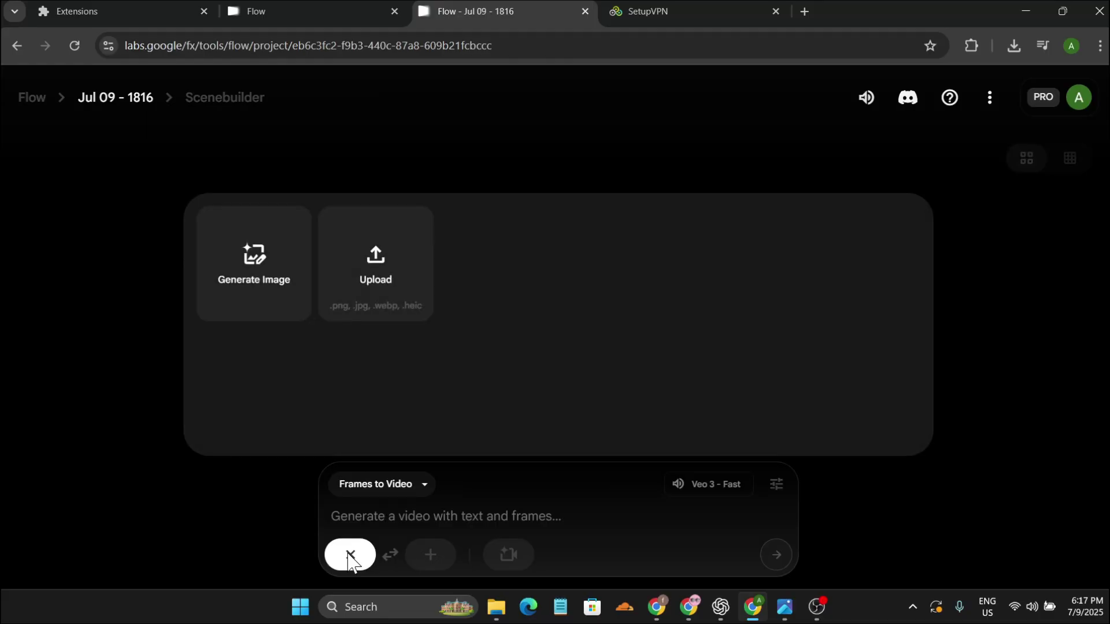
click(379, 292)
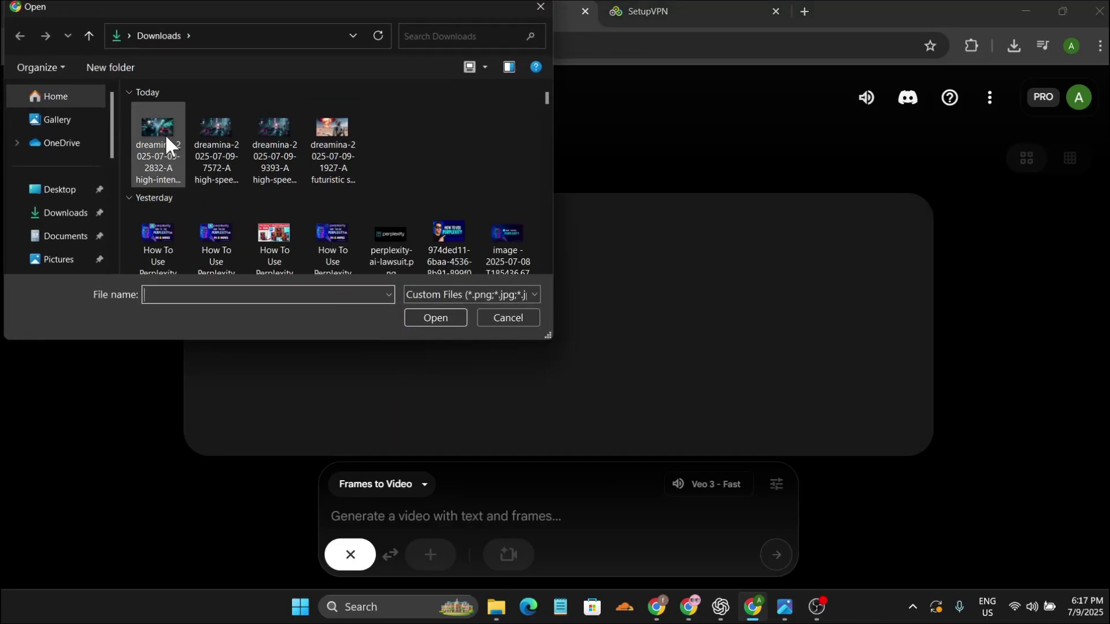
click(165, 133)
click(438, 317)
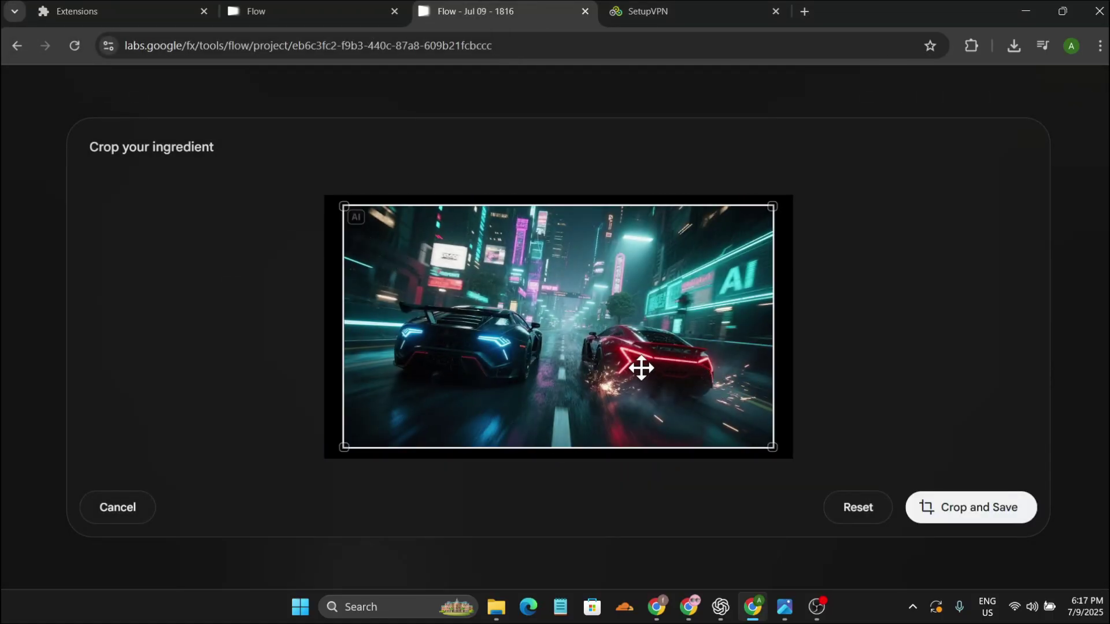
click(966, 515)
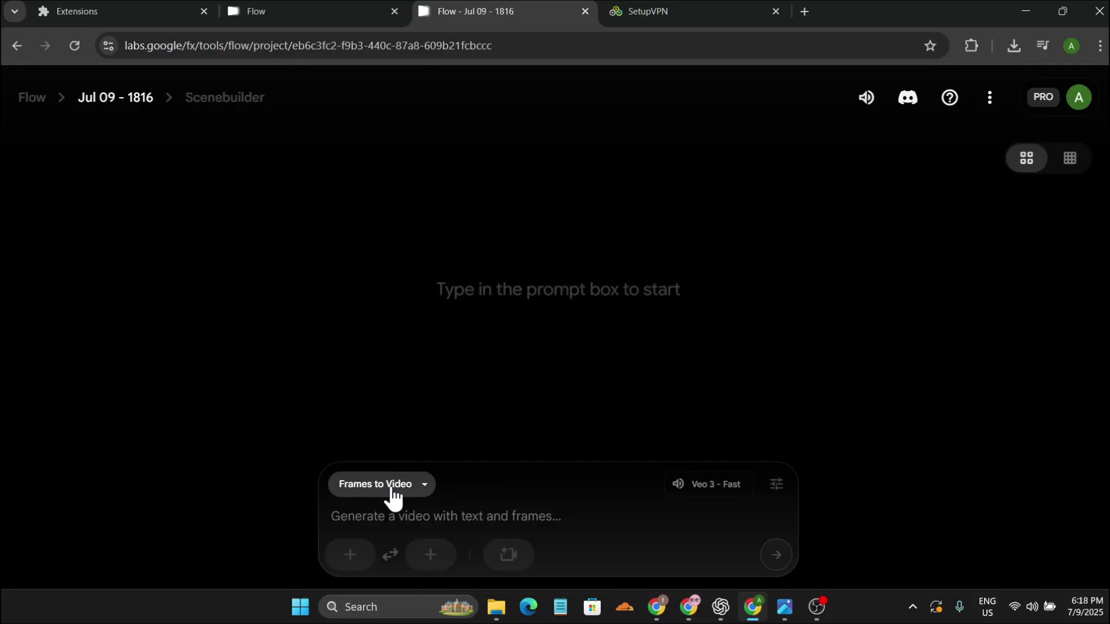
Step: Check the mode list and keep Frames to Video with the car-chase starting frame
click(392, 490)
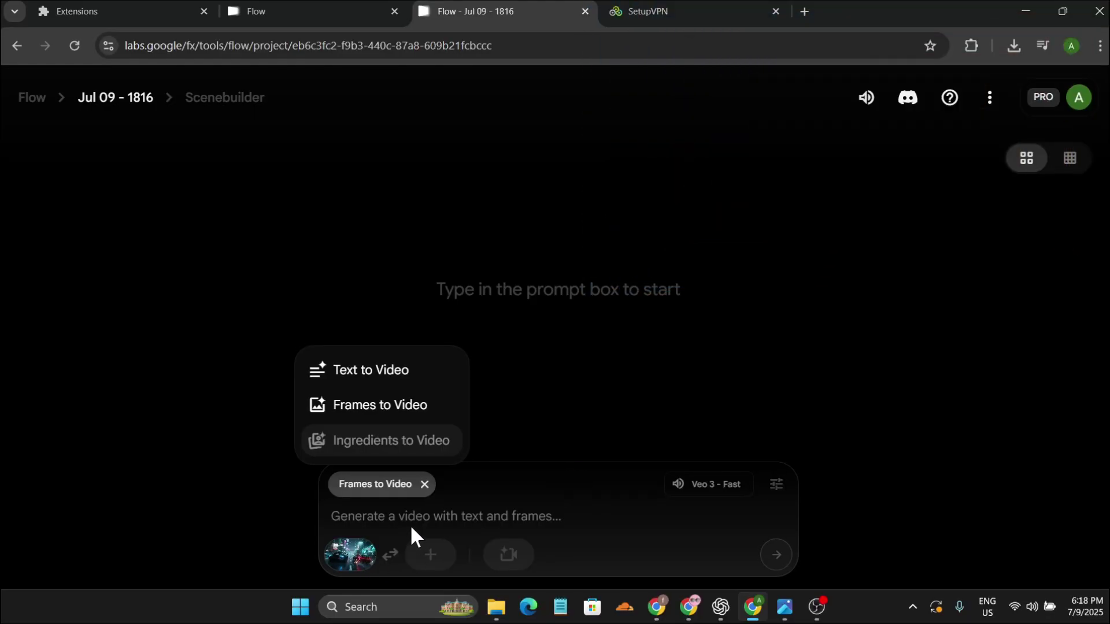
click(419, 519)
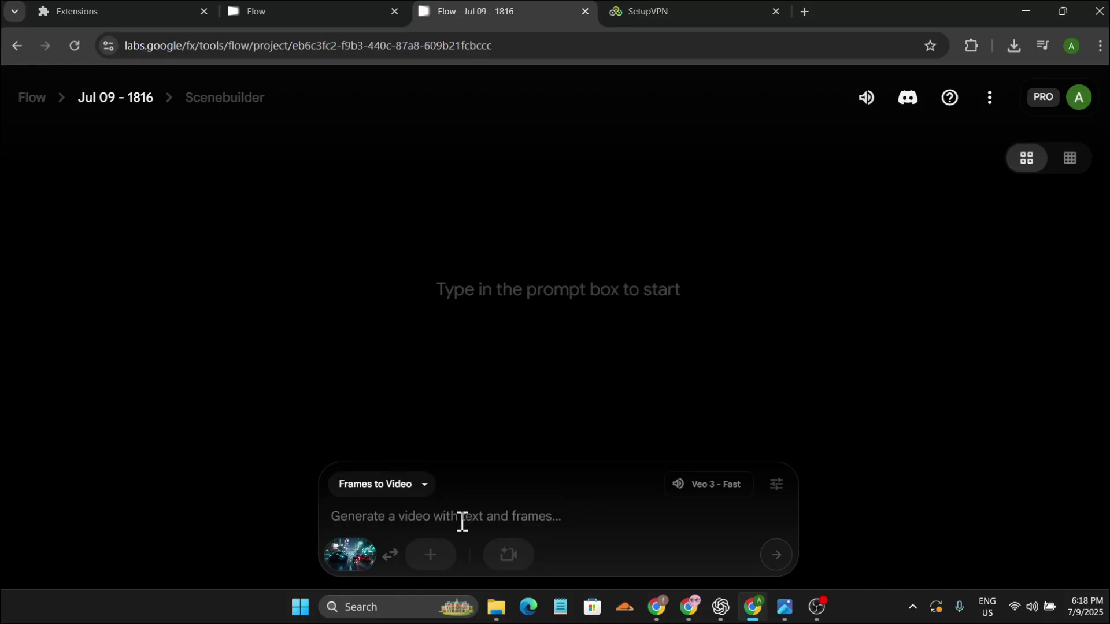
click(720, 607)
scroll(635, 338, up, 2)
scroll(625, 295, down, 2)
scroll(625, 295, up, 2)
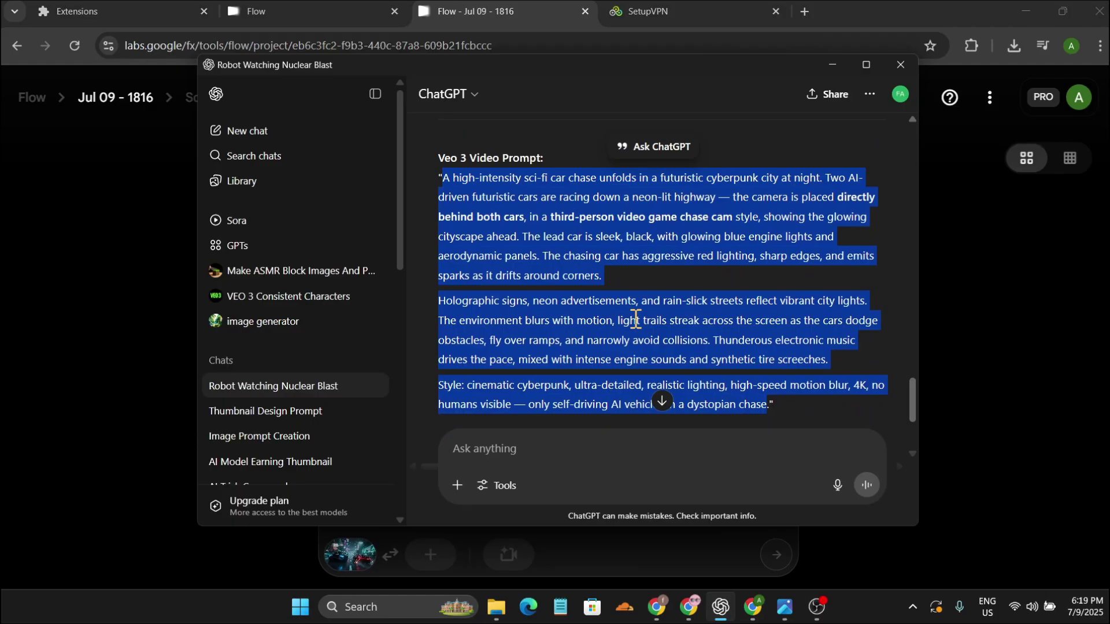
scroll(636, 319, down, 2)
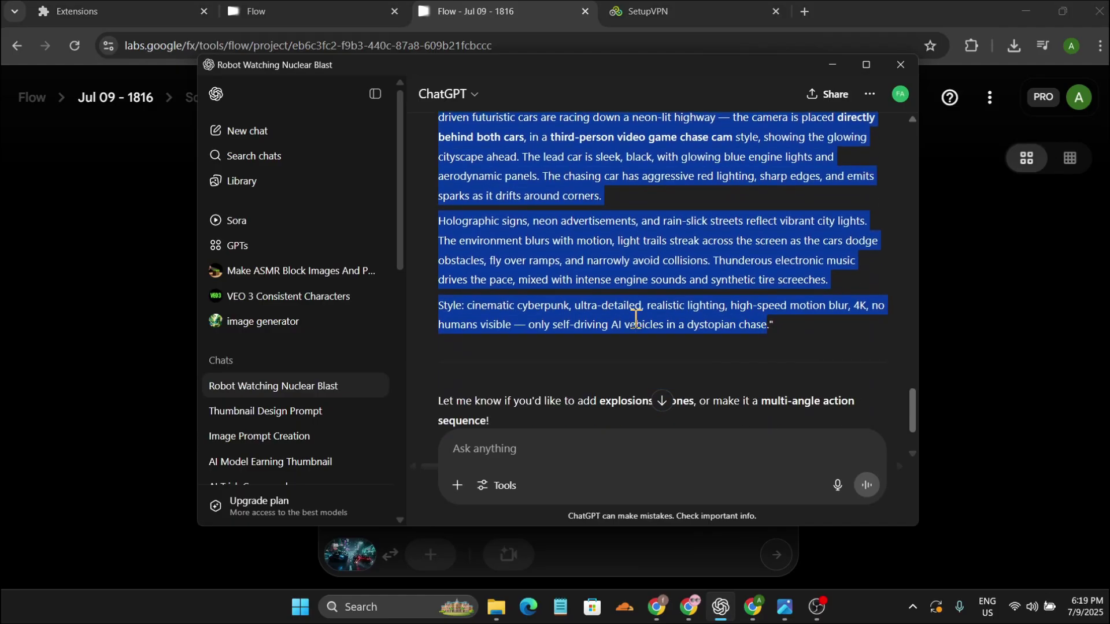
scroll(636, 319, up, 2)
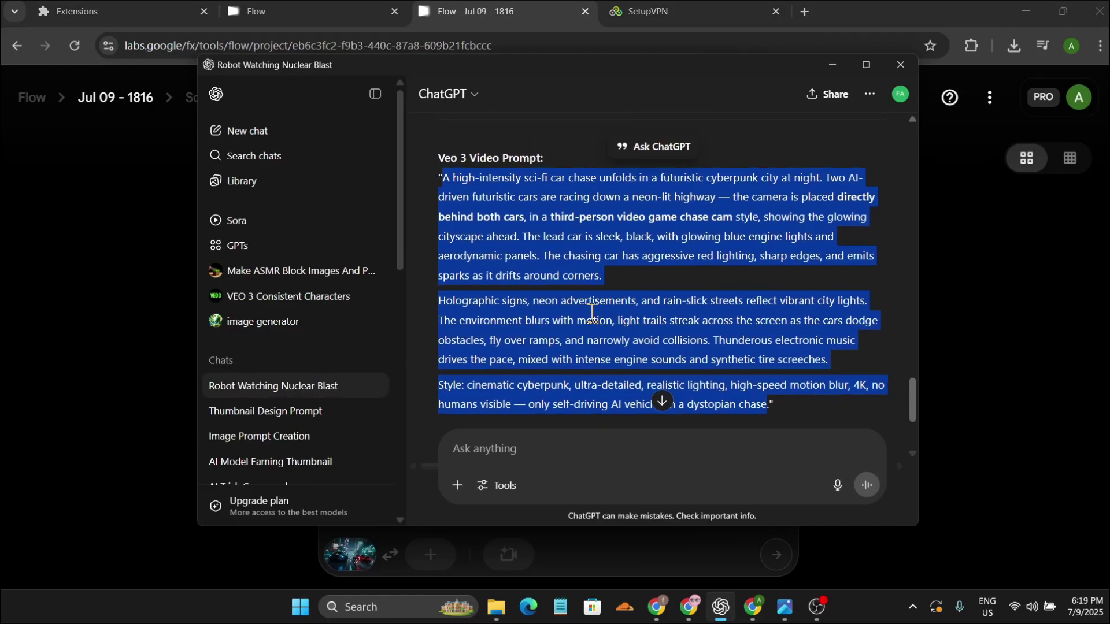
Step: Paste the cyberpunk car-chase prompt and generate two Veo 3 - Fast videos
click(407, 524)
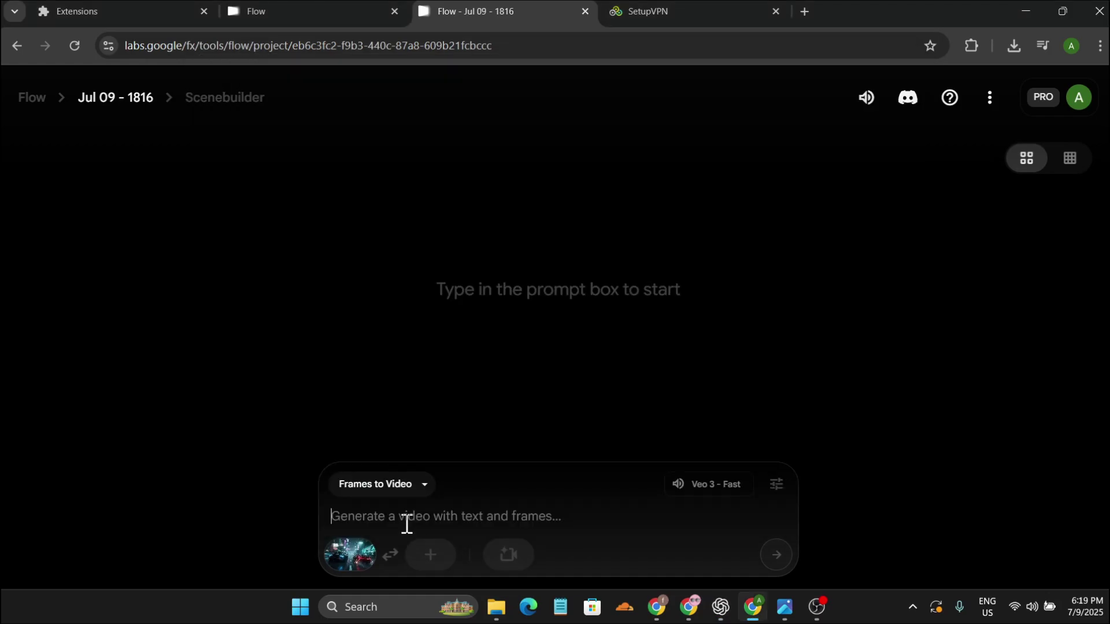
key(ctrl+v)
click(776, 556)
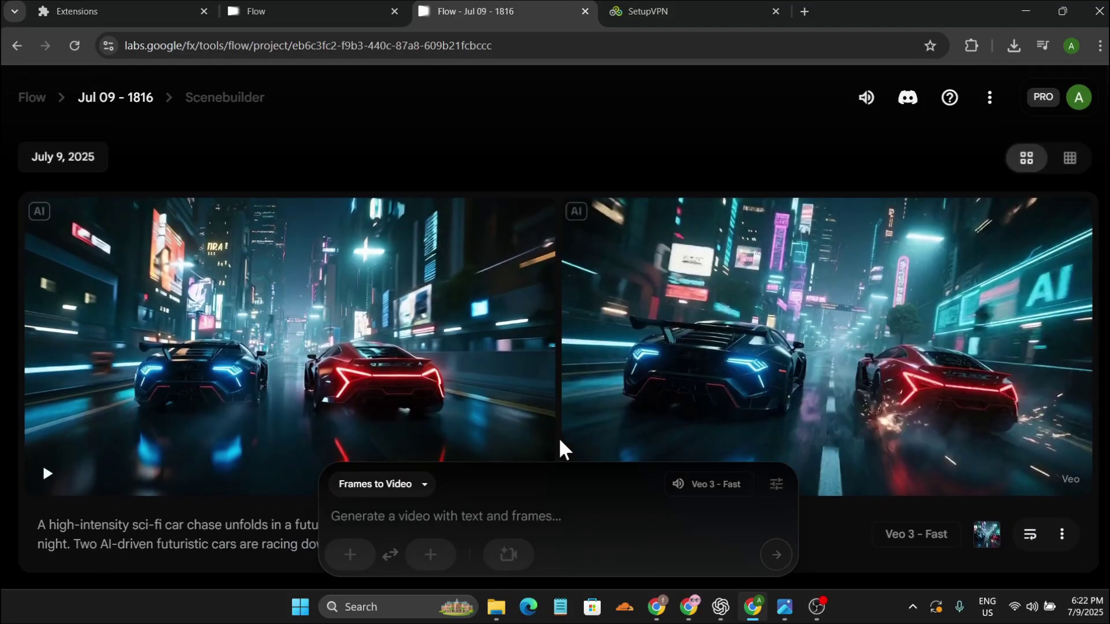
scroll(559, 437, down, 1)
scroll(559, 441, down, 1)
mouse_move(513, 409)
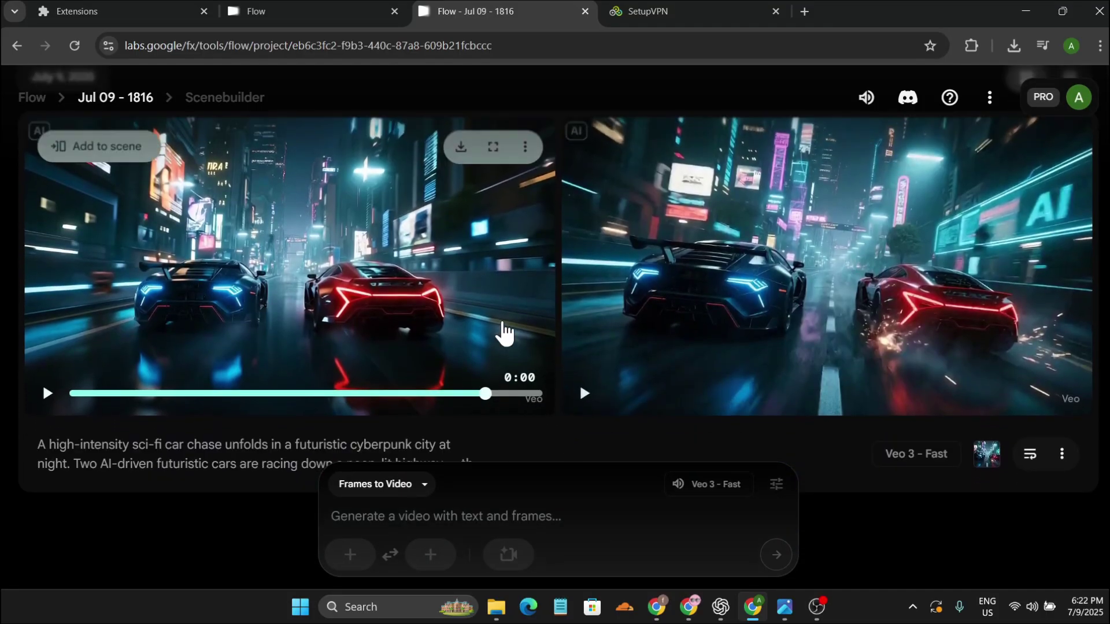
double_click(499, 333)
click(15, 587)
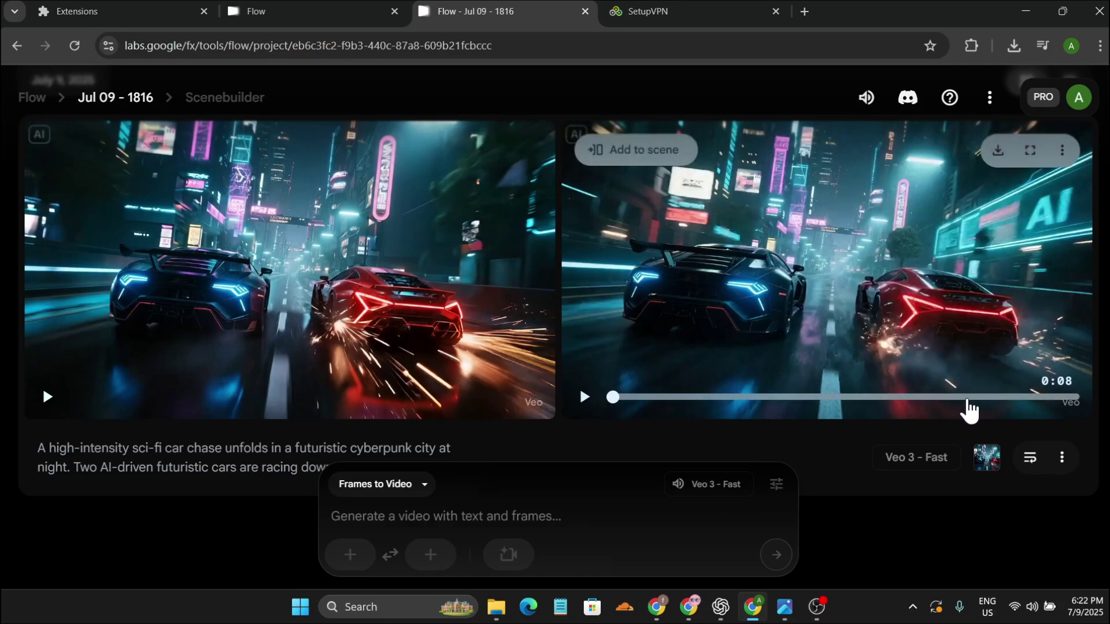
double_click(1059, 414)
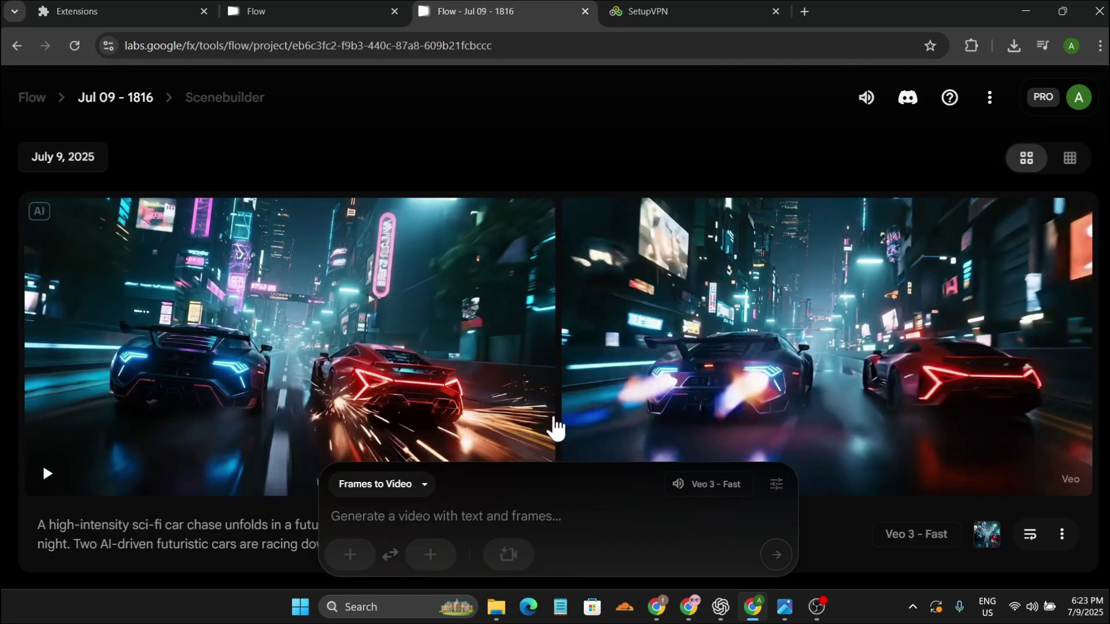
mouse_move(555, 428)
scroll(564, 426, down, 3)
scroll(564, 427, up, 3)
scroll(561, 418, down, 3)
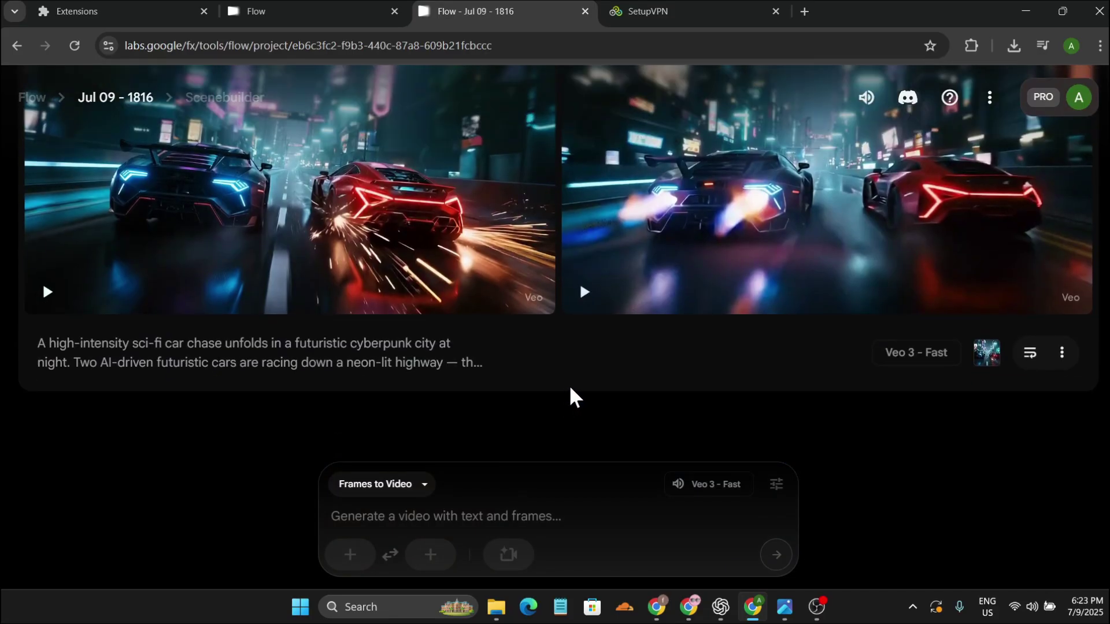
click(399, 492)
click(399, 492)
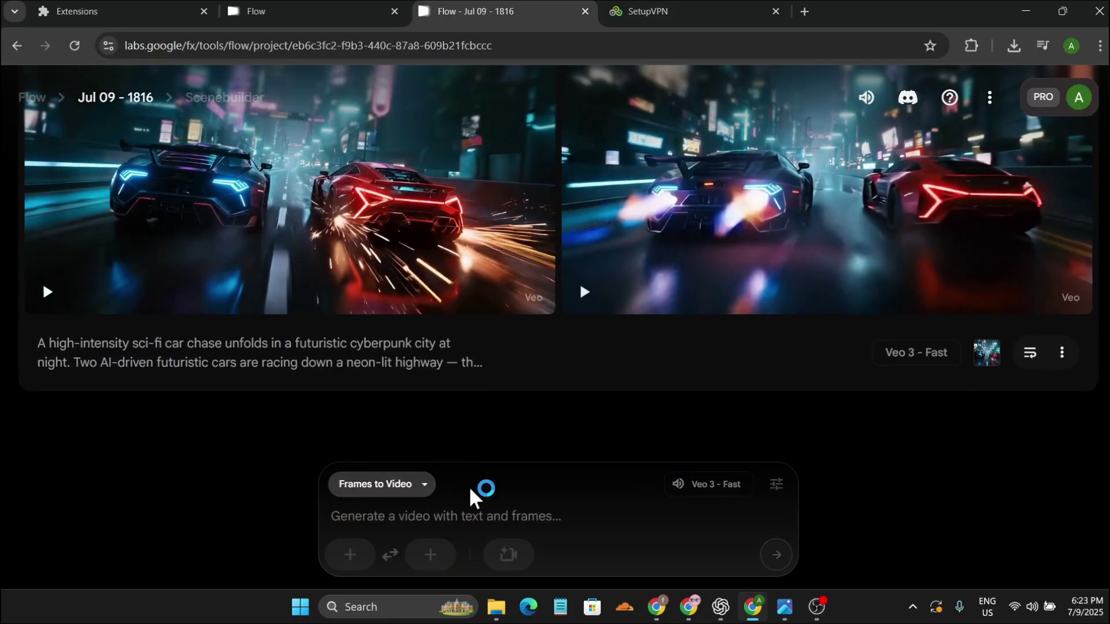
click(777, 484)
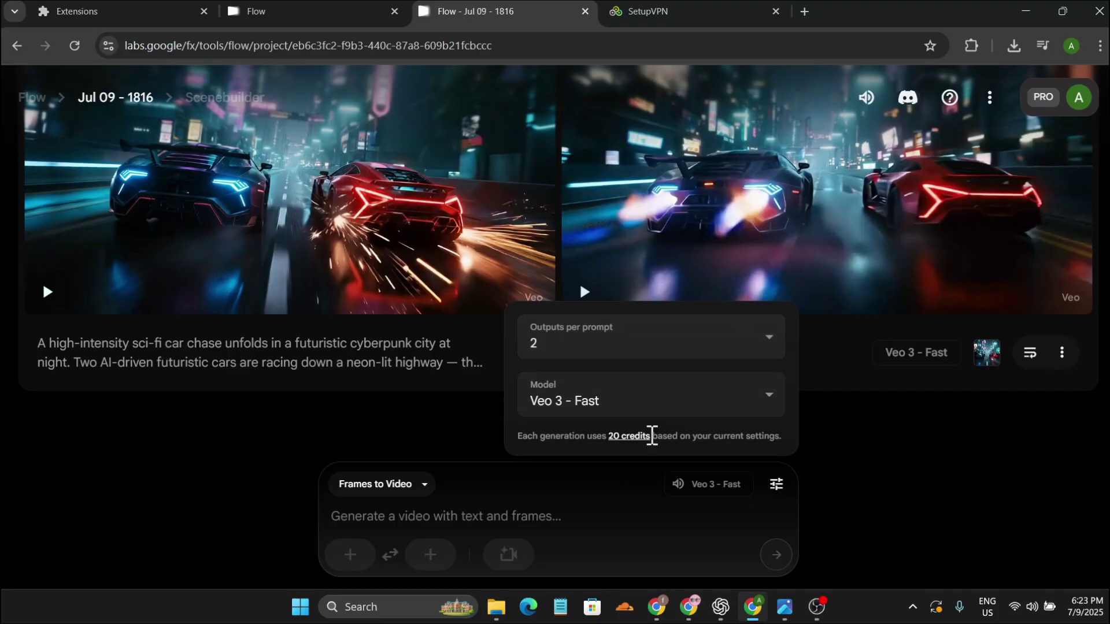
click(774, 497)
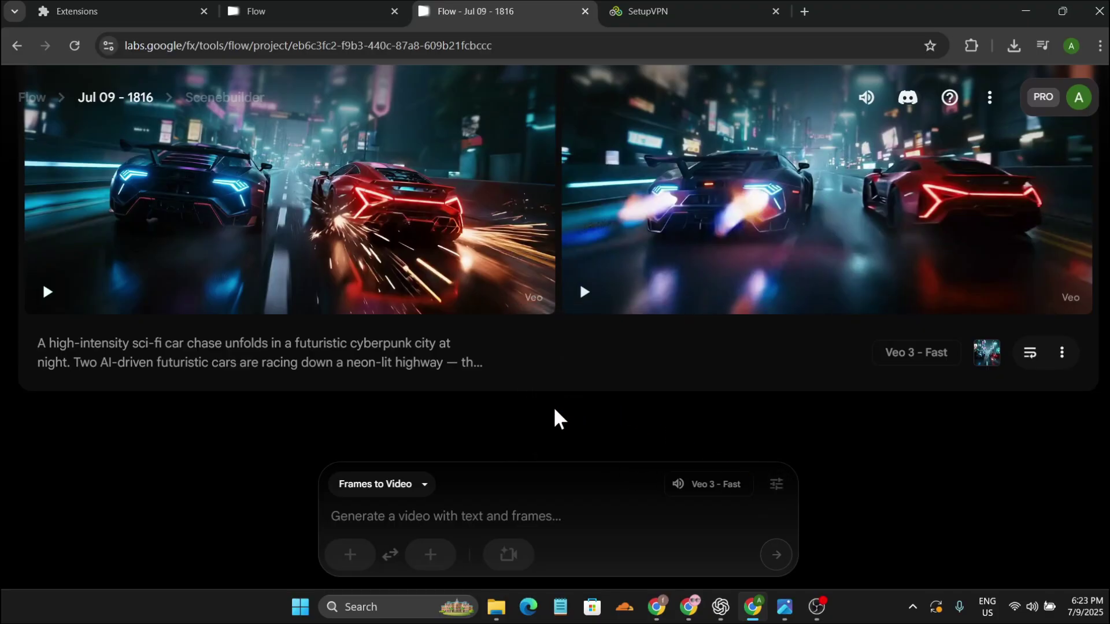
scroll(555, 421, up, 3)
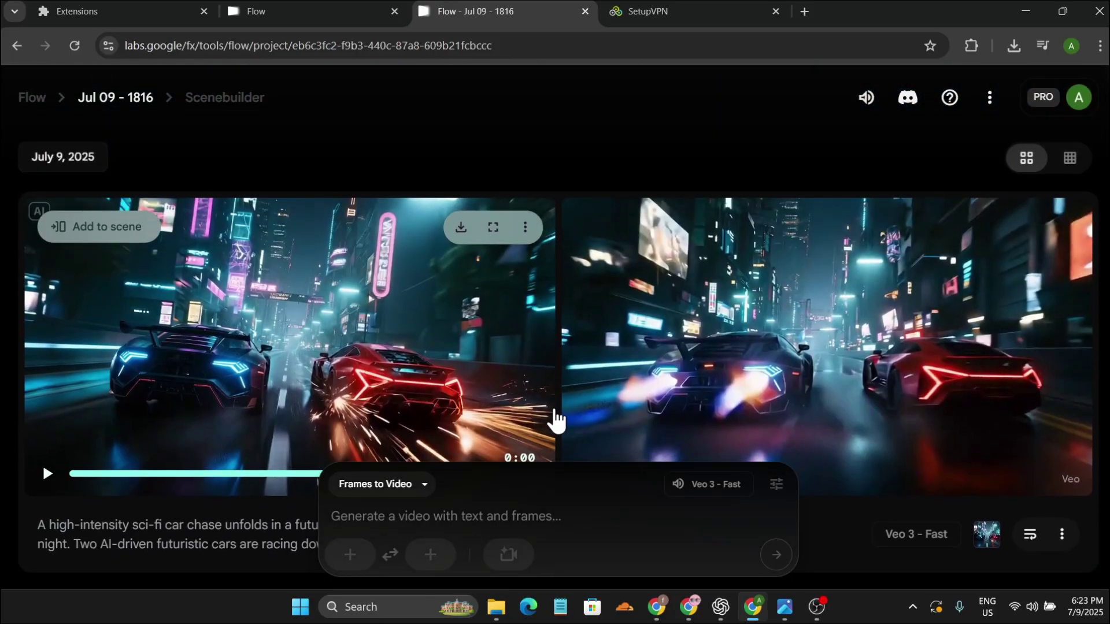